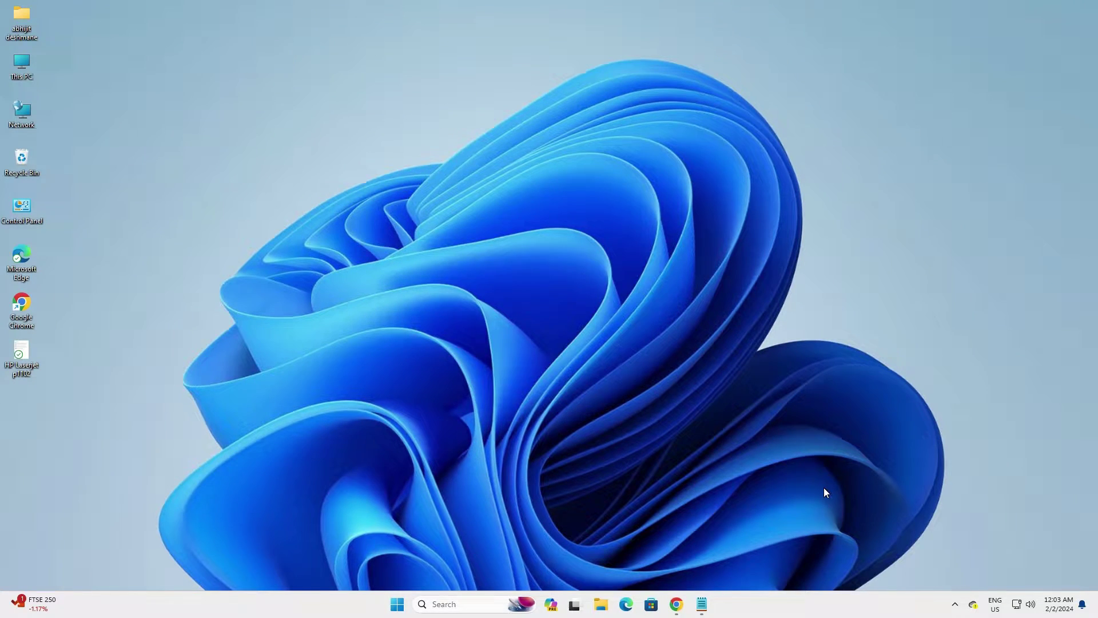
Bring up the HP Laserjet p1102 notes with the 64-bit MEGA driver link.
left_click(702, 604)
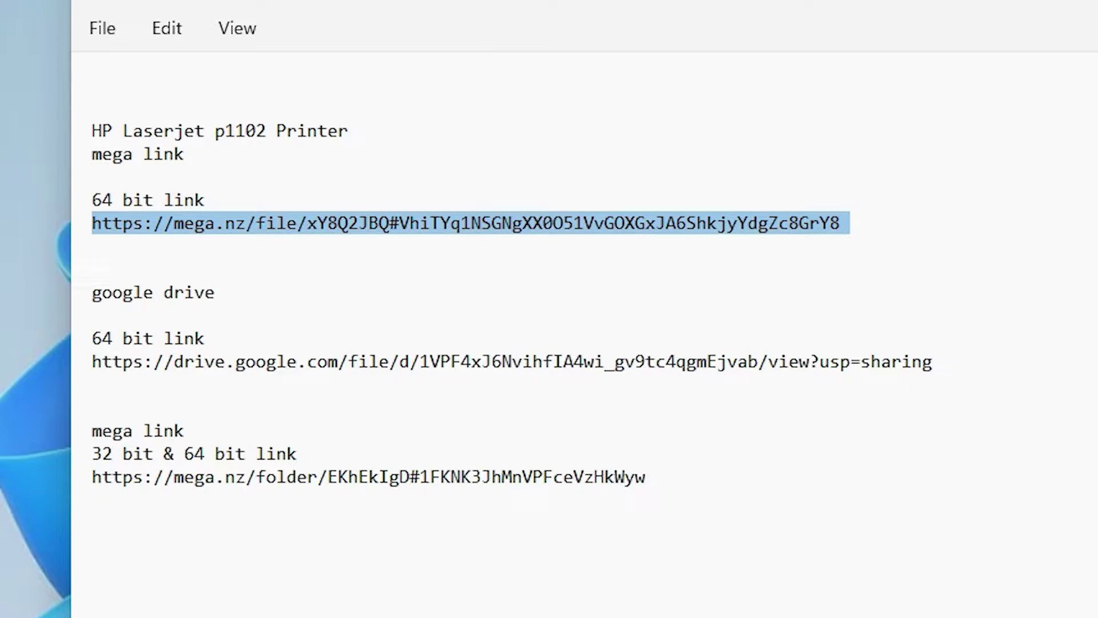
Download the 4.8 MB 64-bit driver from MEGA via Standard download and show it in Downloads.
left_click(697, 611)
left_click(677, 606)
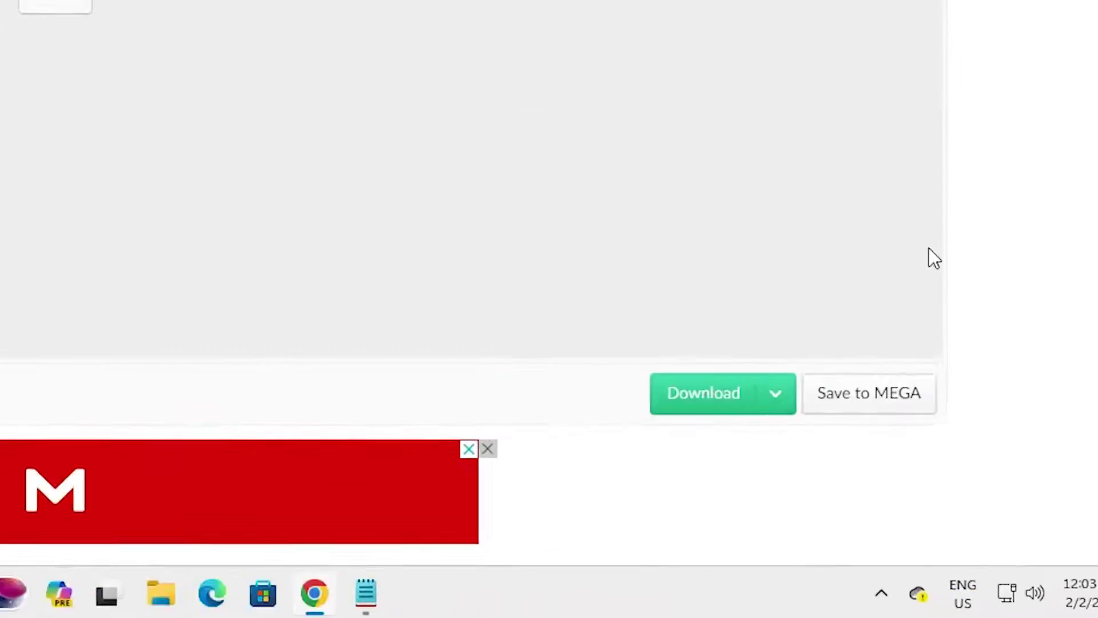
left_click(903, 506)
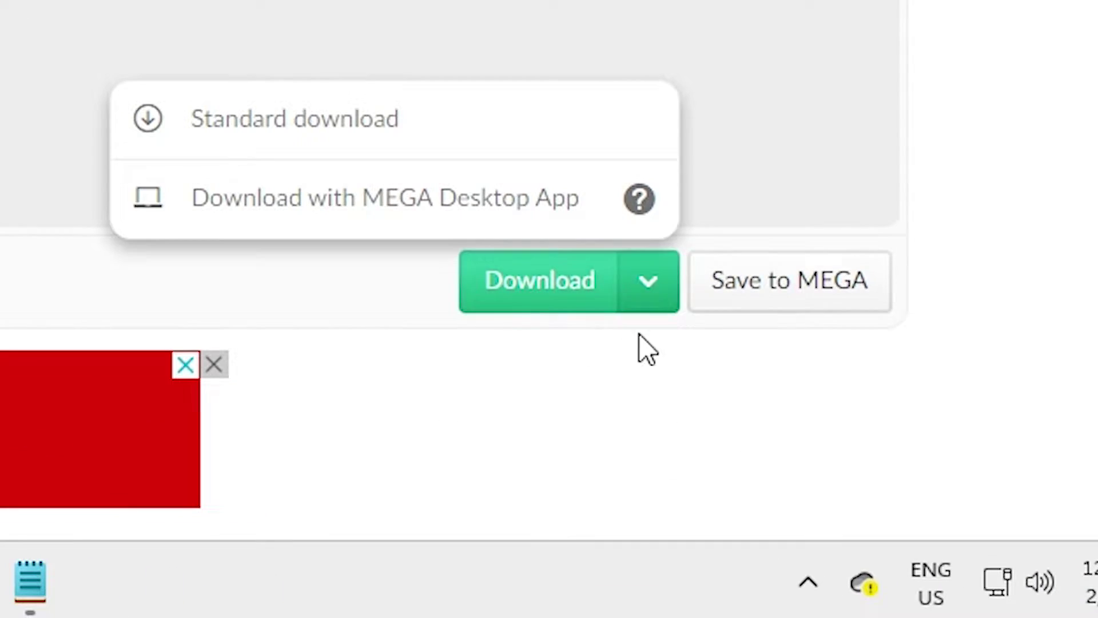
left_click(602, 287)
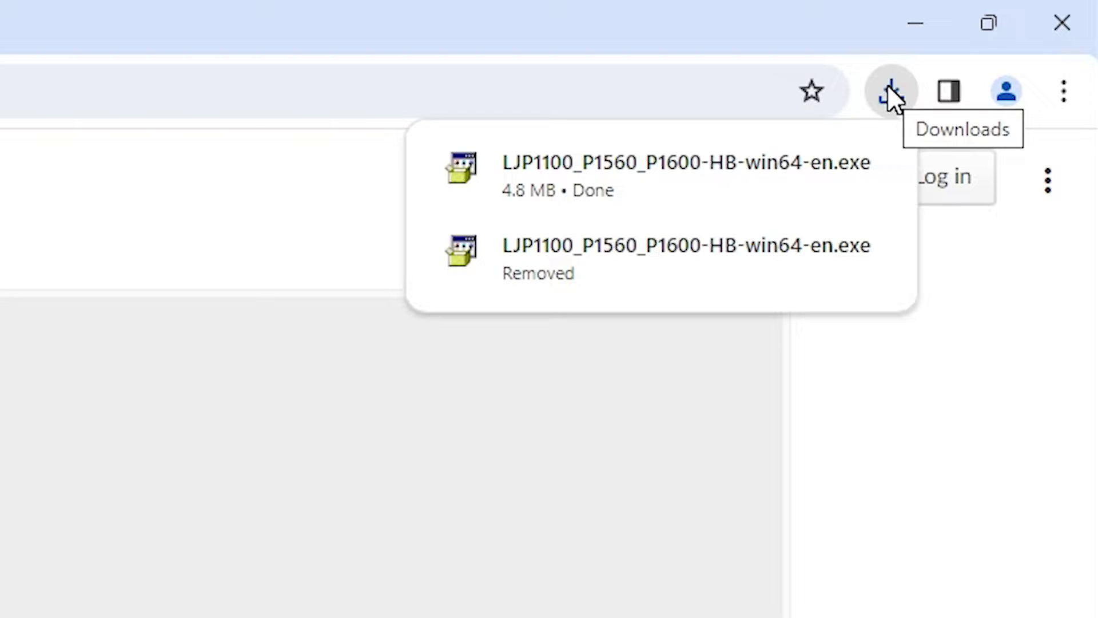
mouse_move(792, 173)
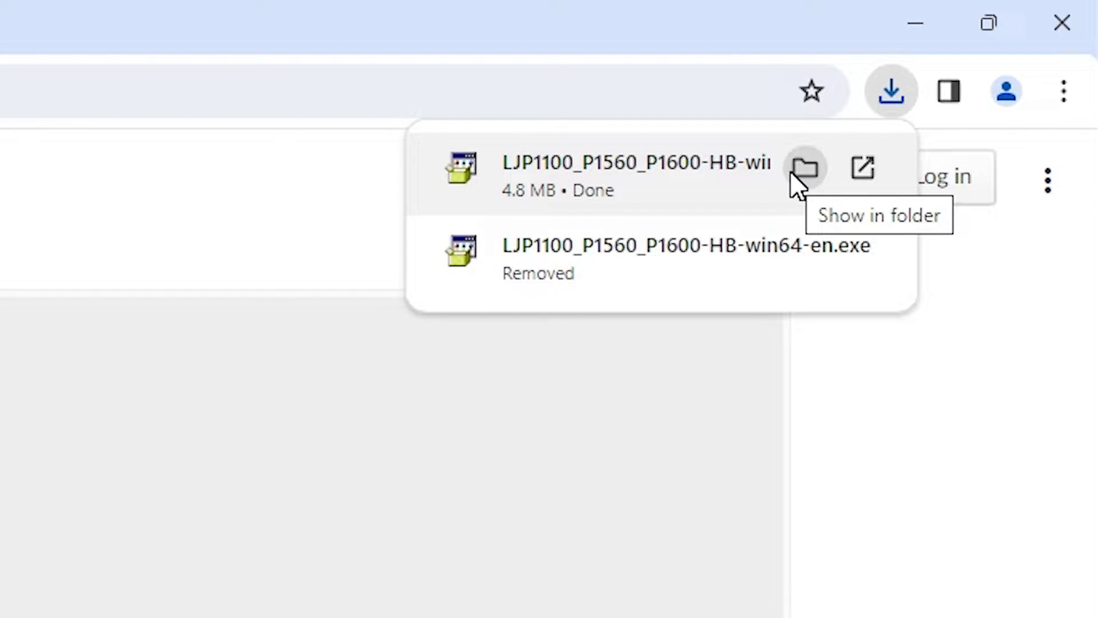
left_click(792, 171)
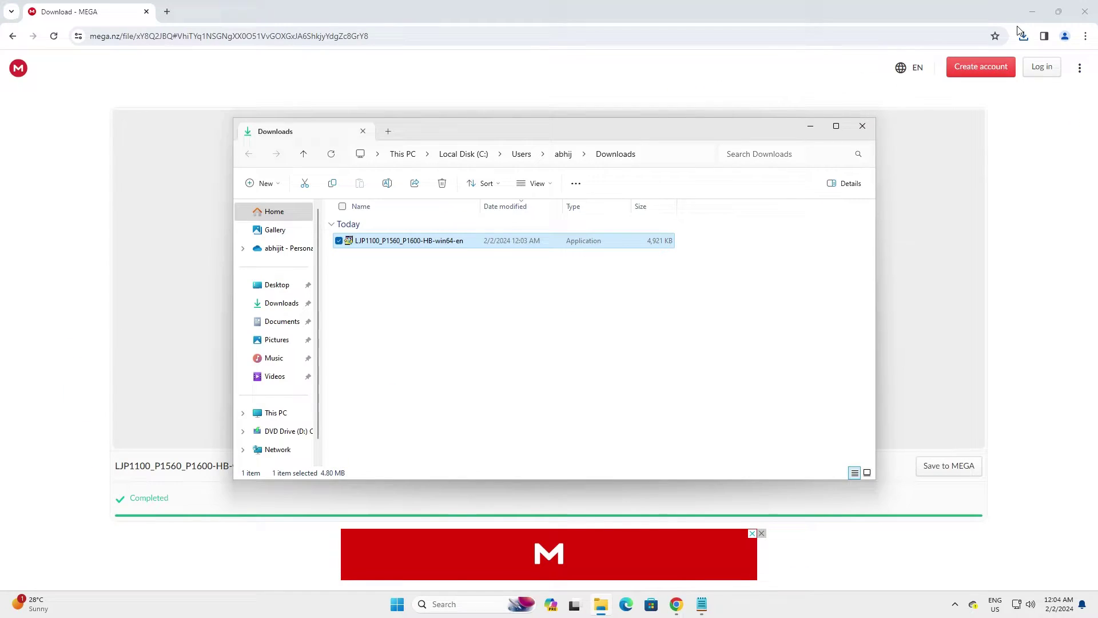
Move LJP1100_P1560_P1600-HB-win64-en from Downloads onto the desktop beside the HP Laserjet p1102 notes.
left_click(1032, 16)
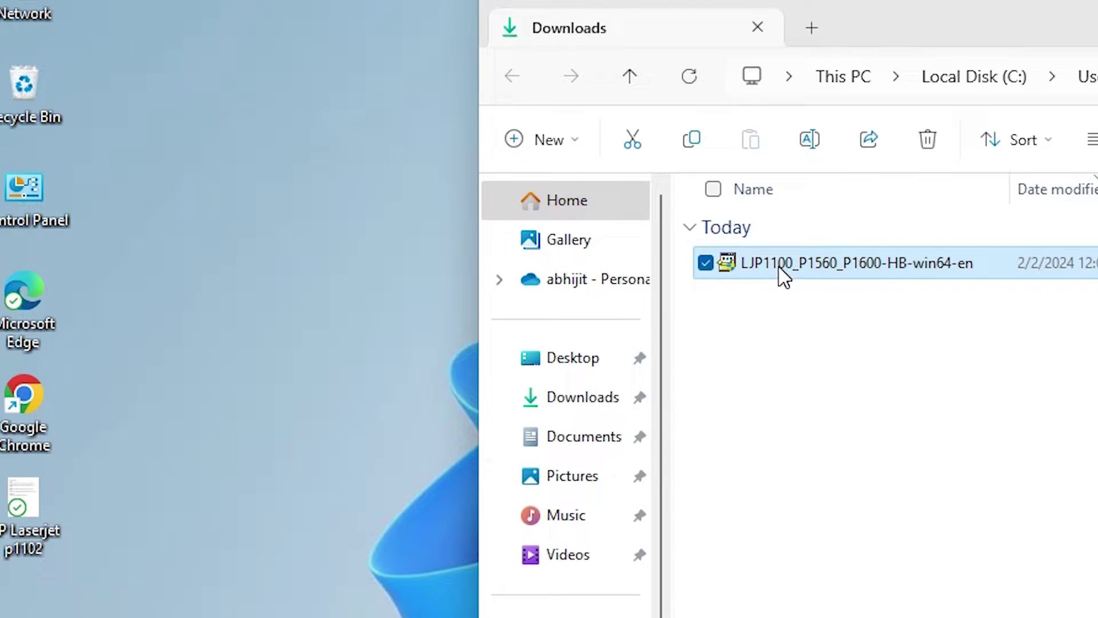
left_click_drag(782, 274, 103, 589)
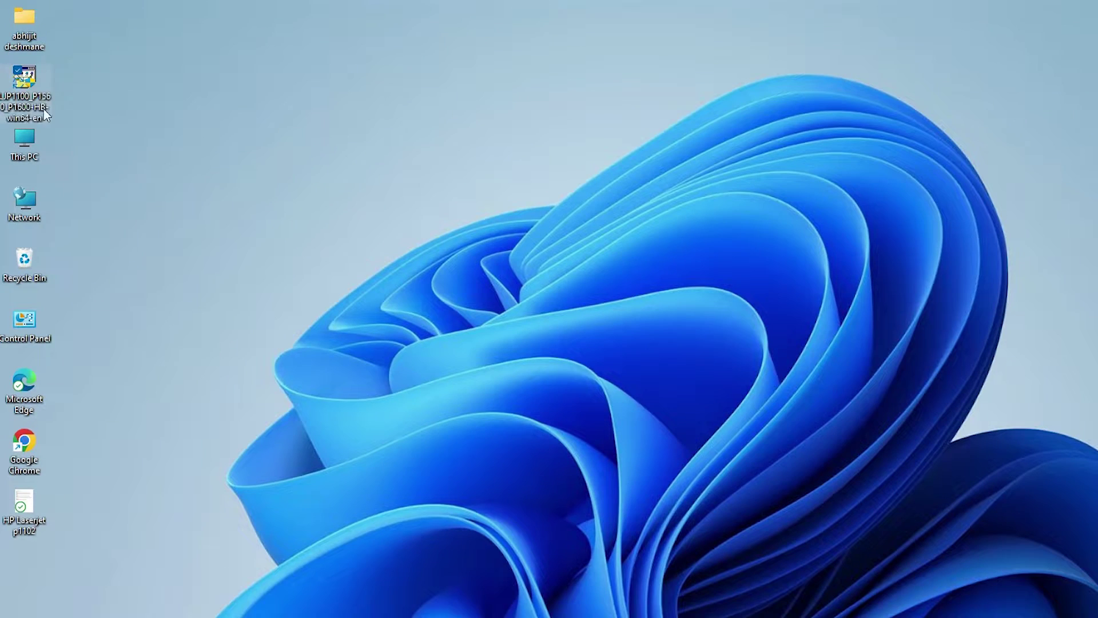
left_click_drag(44, 109, 86, 515)
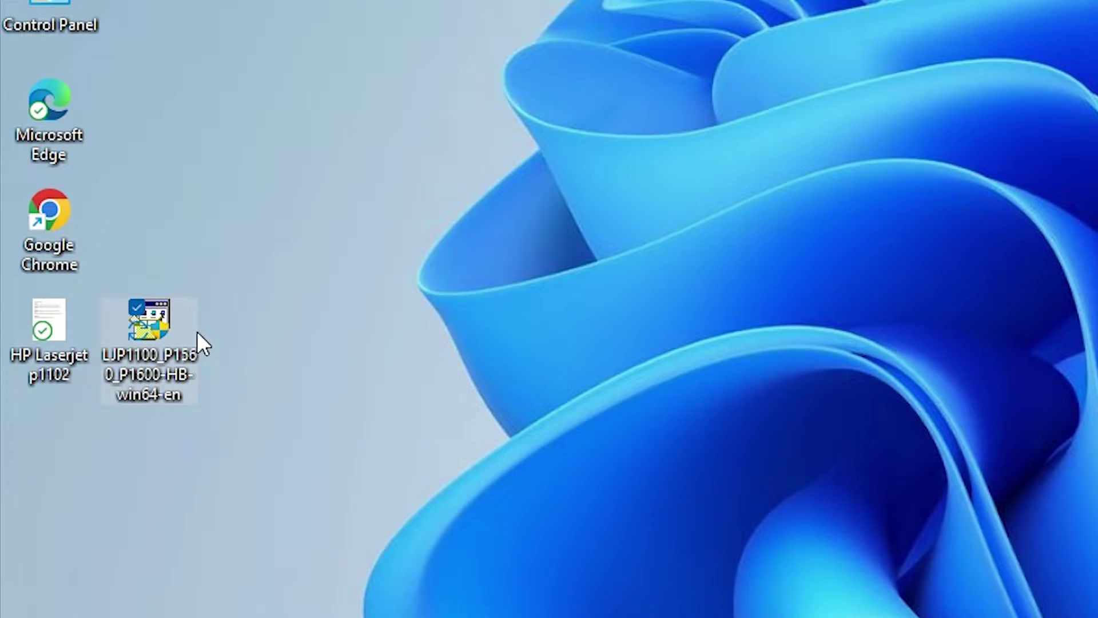
Extract the installer with WinRAR into a desktop folder and open it, showing 16 driver files.
right_click(156, 318)
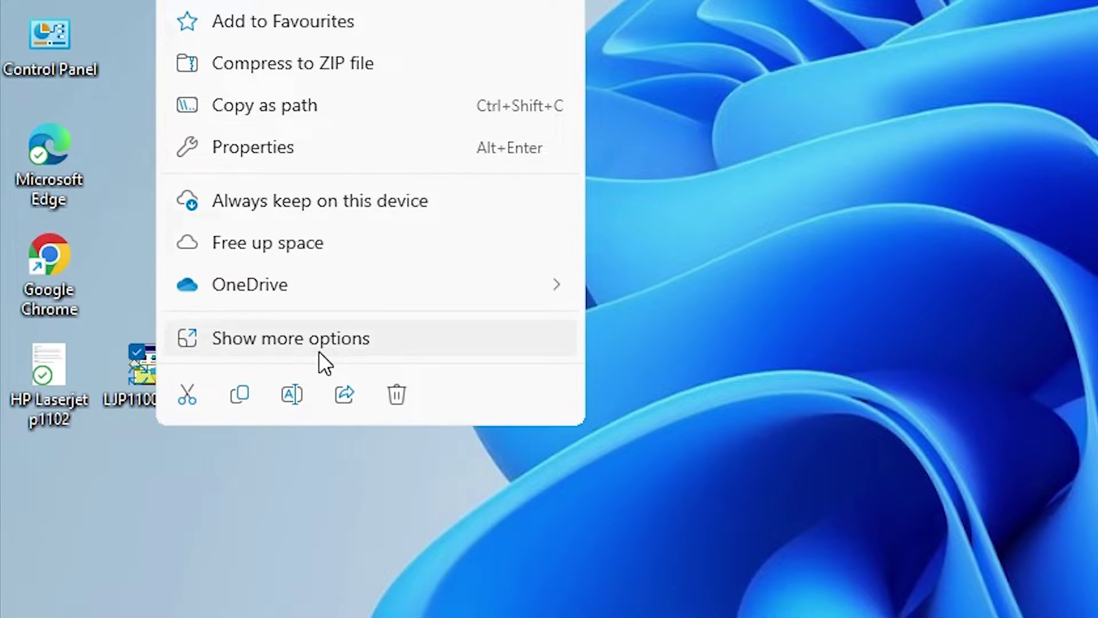
left_click(318, 350)
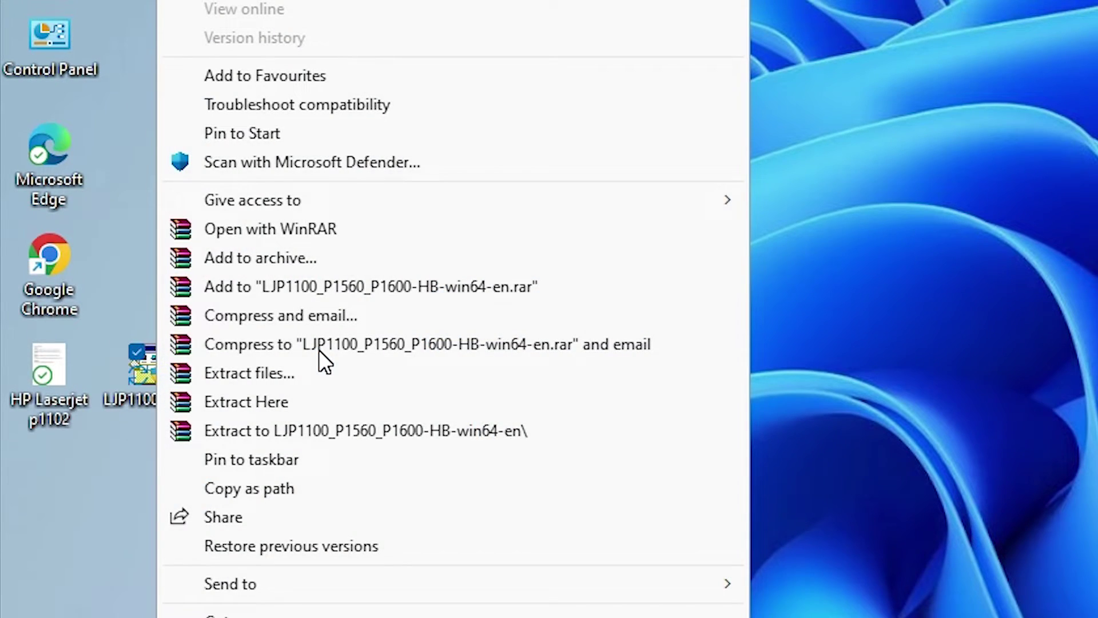
left_click(266, 373)
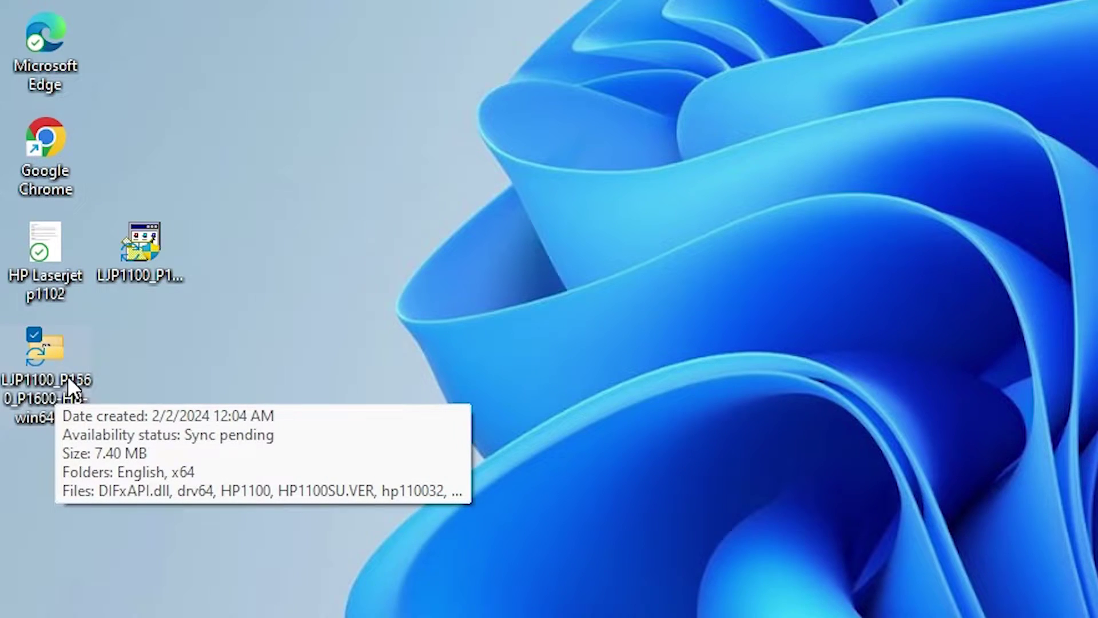
double_click(58, 351)
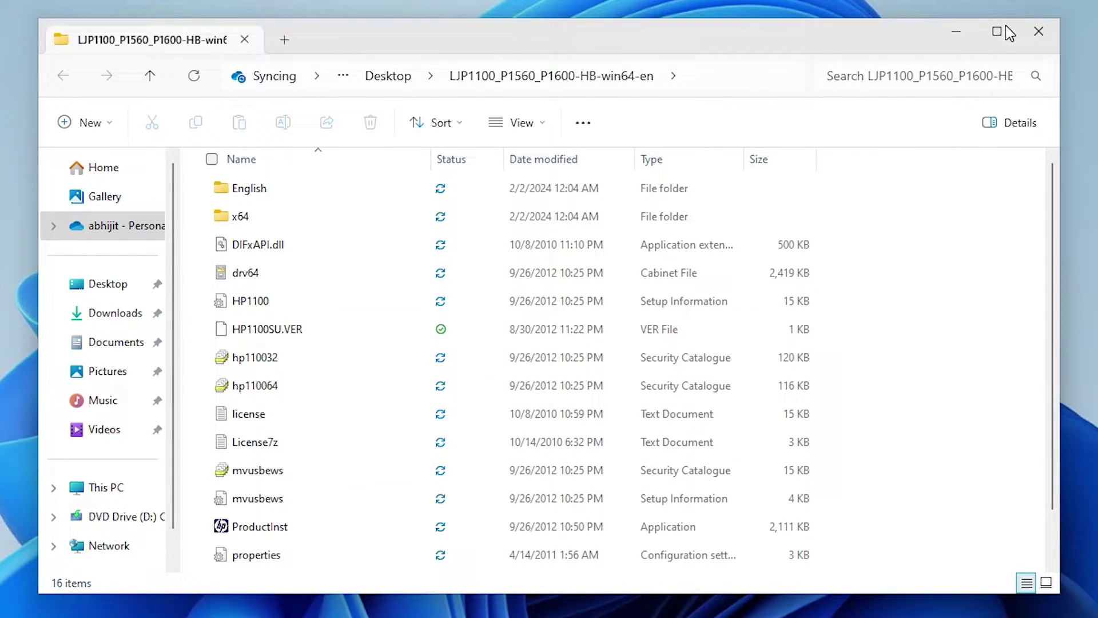
Open Printers & scanners from a Start search for 'print' and choose to add a printer manually.
left_click(1038, 32)
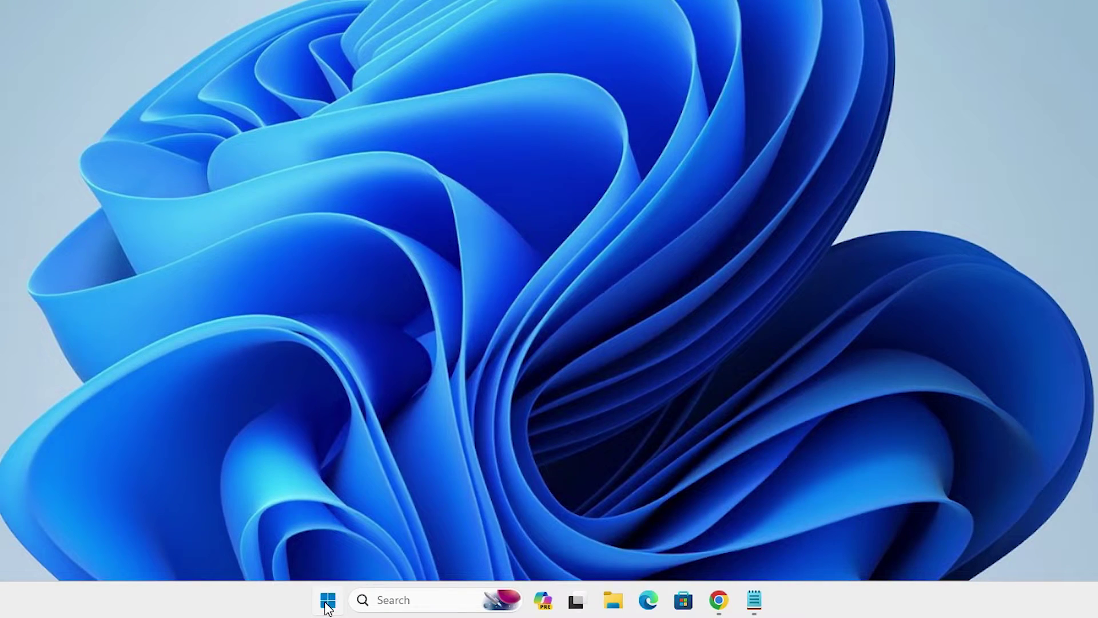
left_click(327, 601)
type("pr")
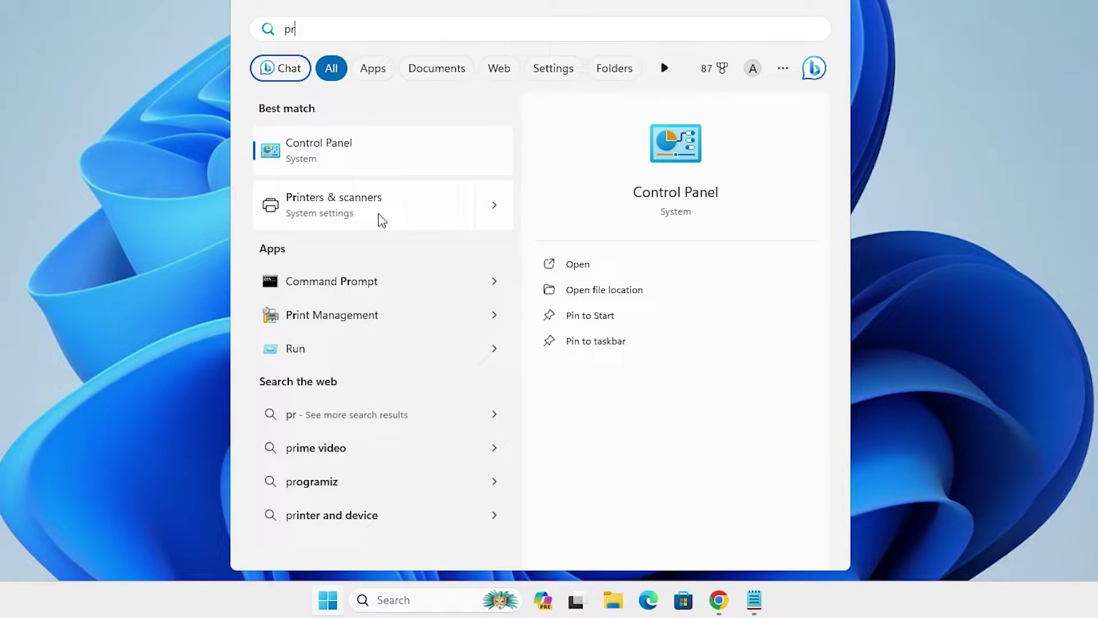
type("int")
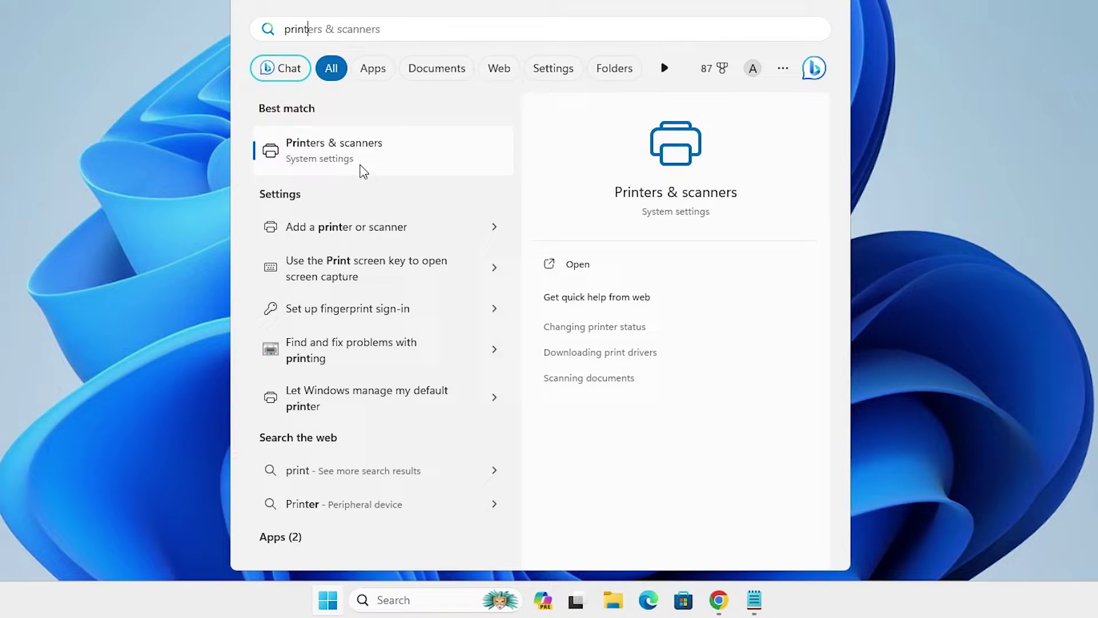
left_click(363, 167)
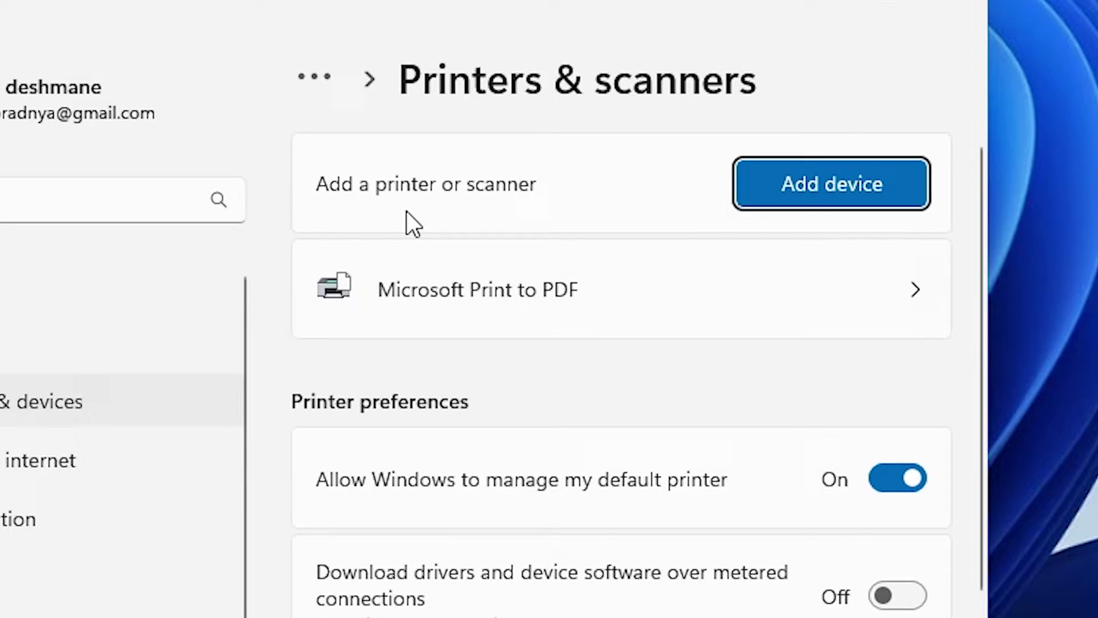
left_click(869, 195)
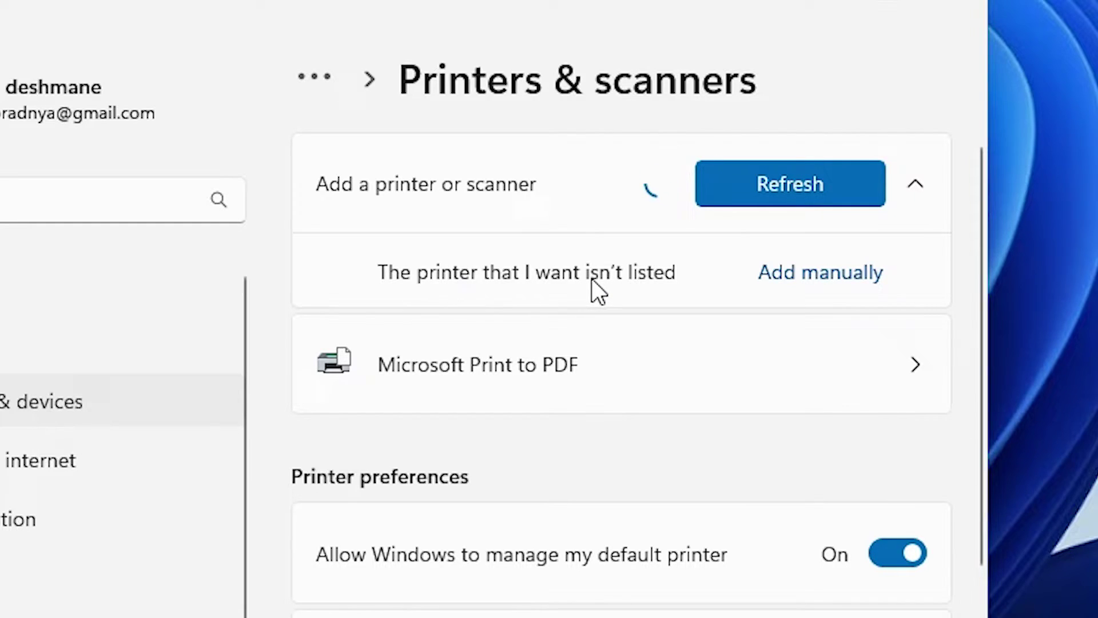
left_click(829, 287)
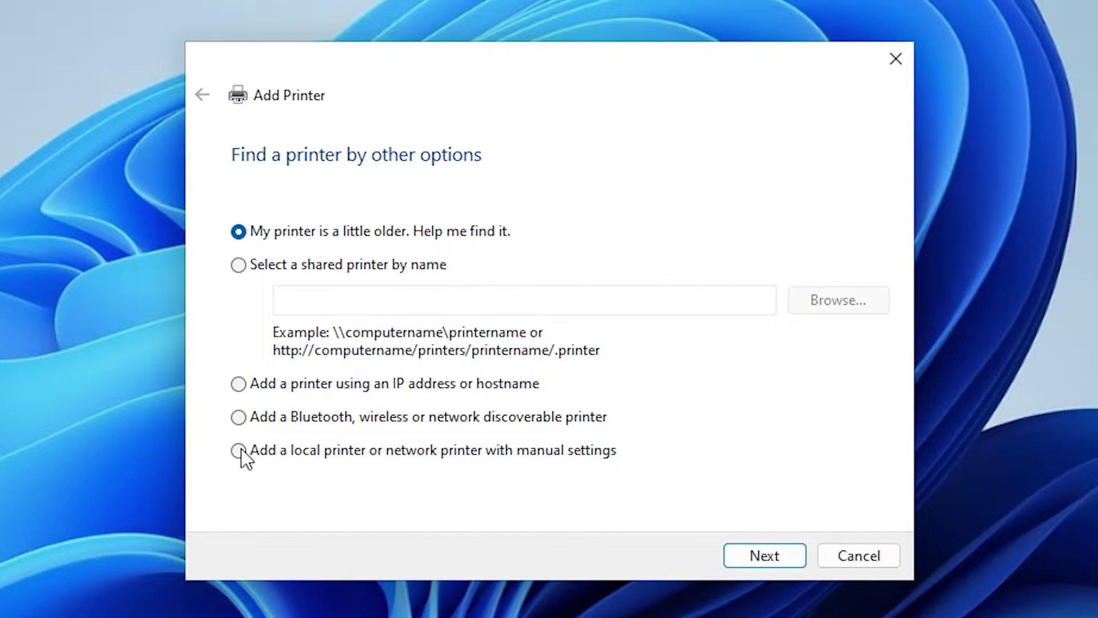
Add a local printer with manual settings using the existing USB_001 (Local Port).
left_click(295, 456)
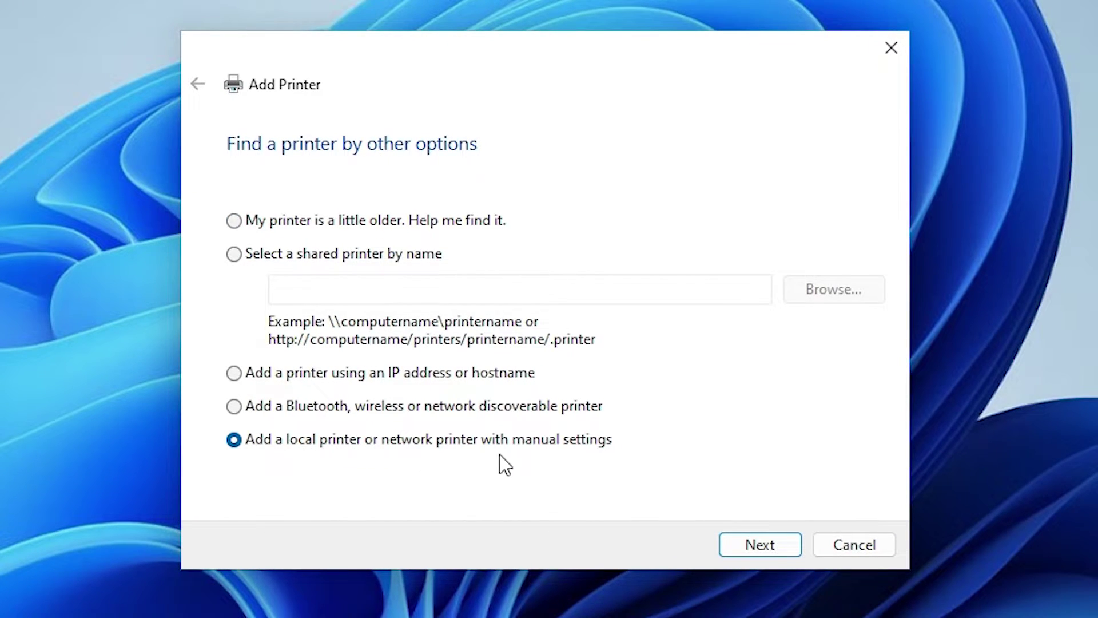
left_click(790, 548)
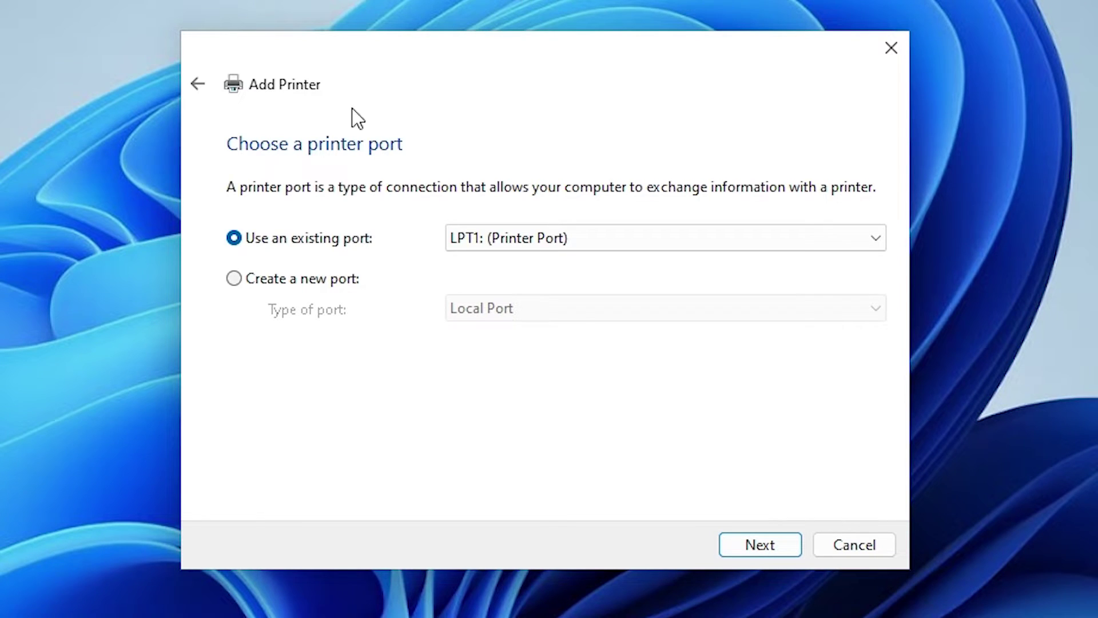
left_click(667, 245)
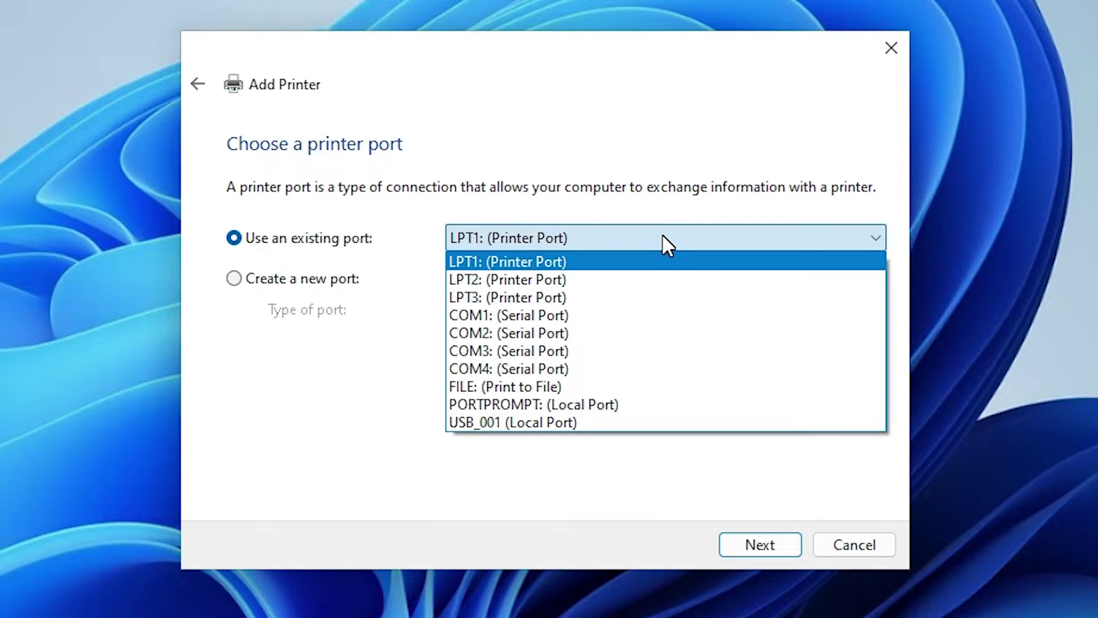
left_click(552, 424)
Load the driver via Have Disk from HP1100.INF in the extracted LJP1100 desktop folder.
left_click(781, 550)
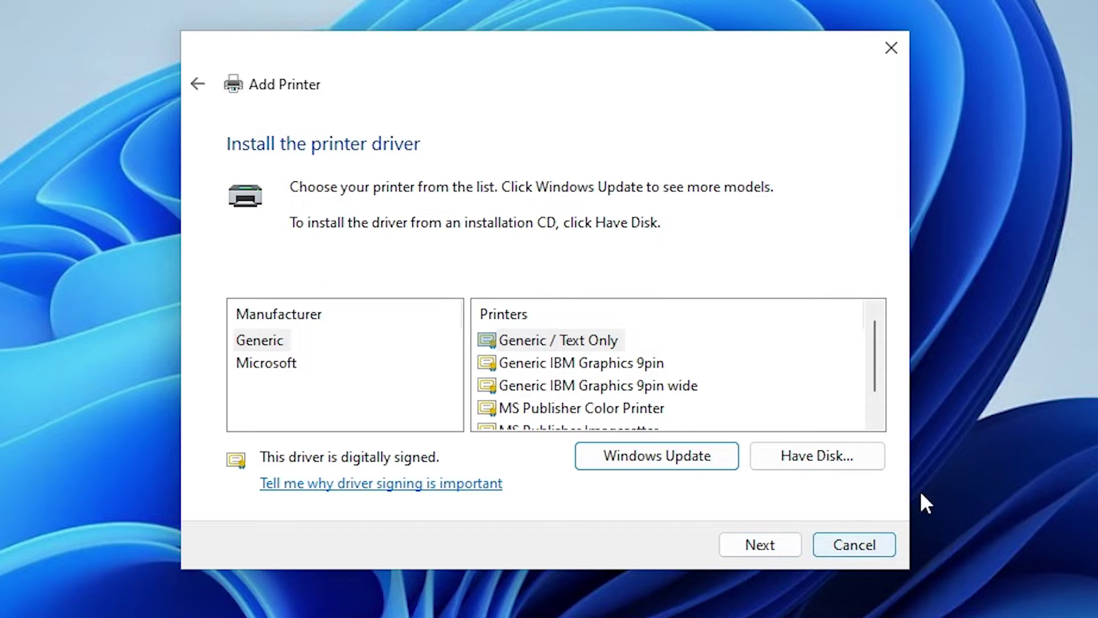
left_click(824, 458)
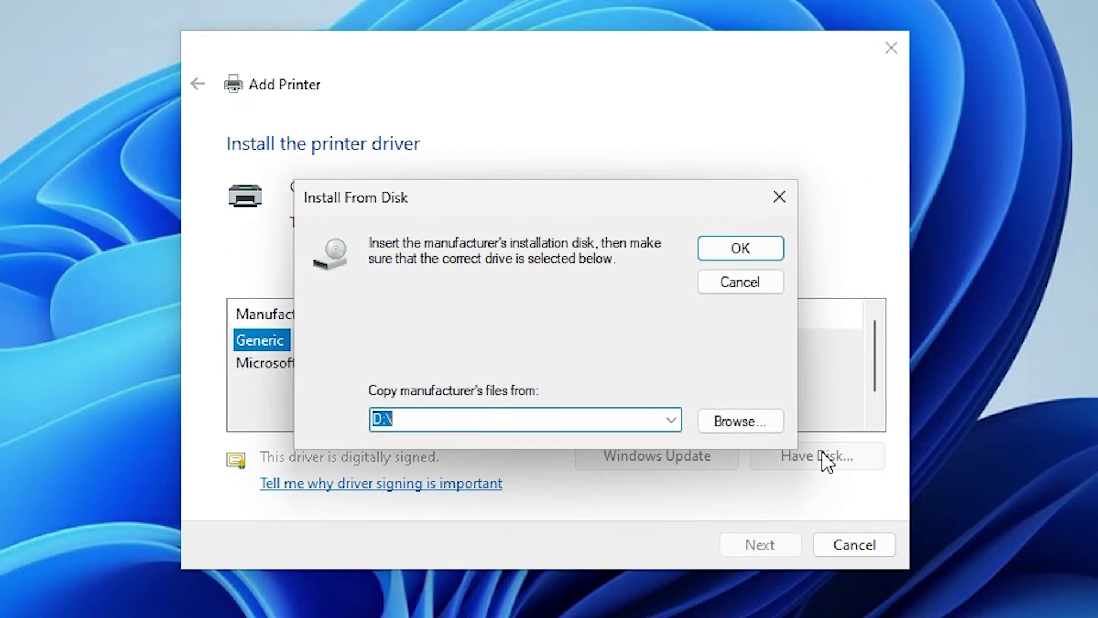
left_click(738, 430)
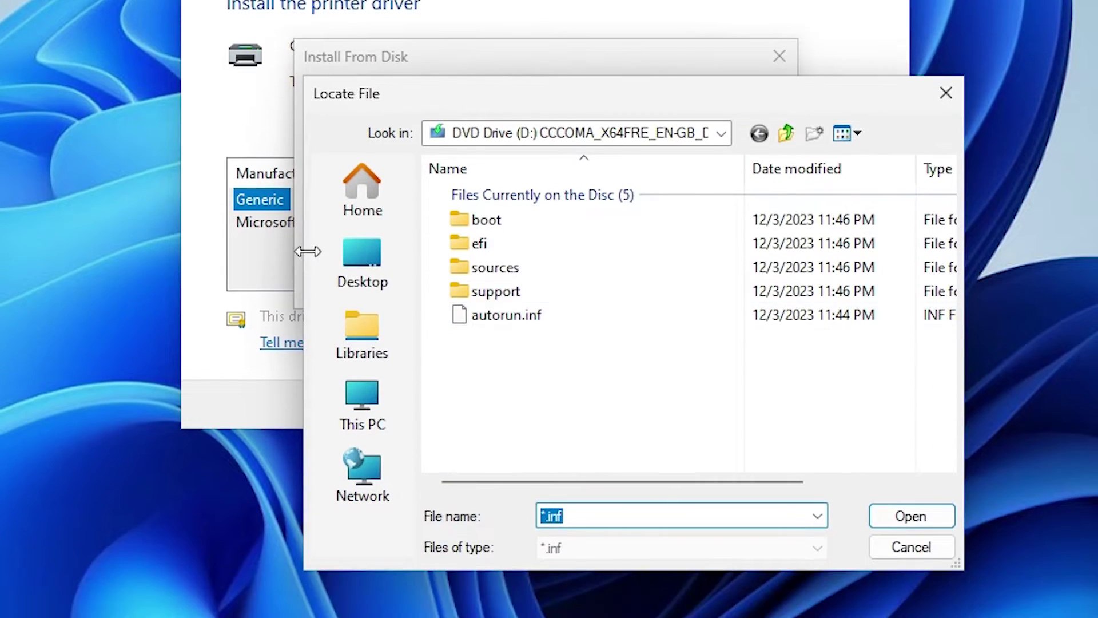
left_click(350, 276)
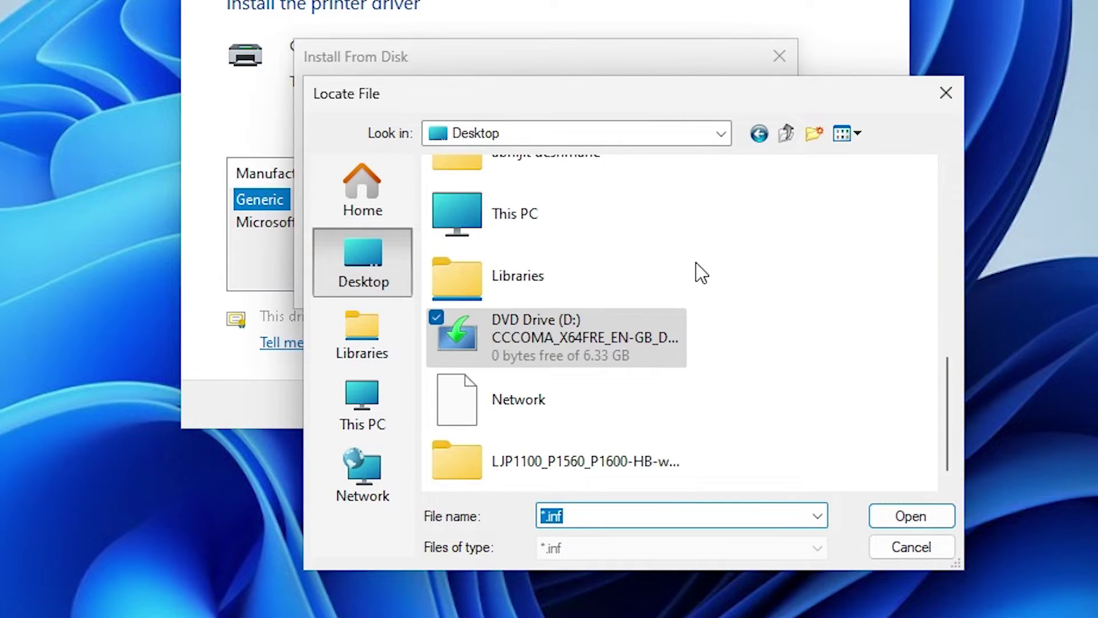
double_click(538, 463)
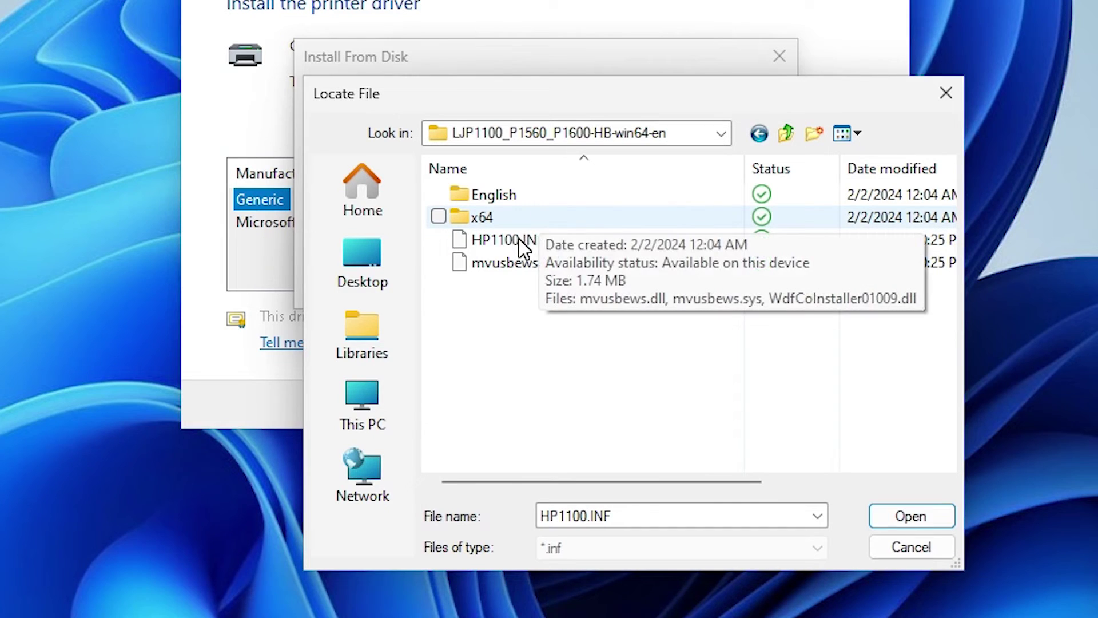
left_click(522, 243)
left_click(520, 263)
left_click(521, 245)
left_click(524, 266)
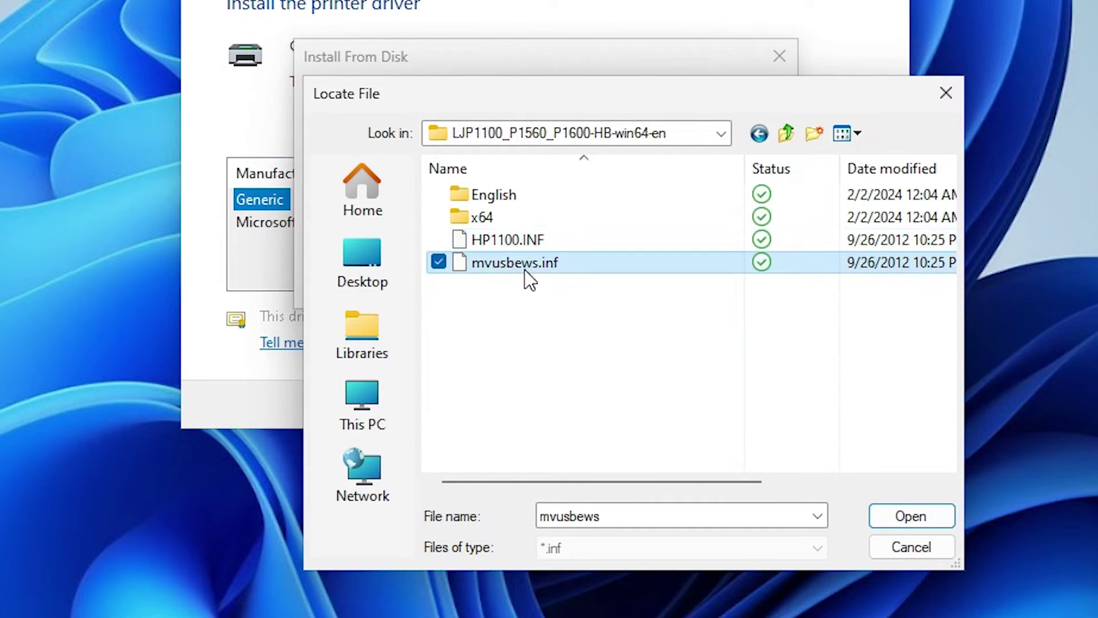
left_click(525, 246)
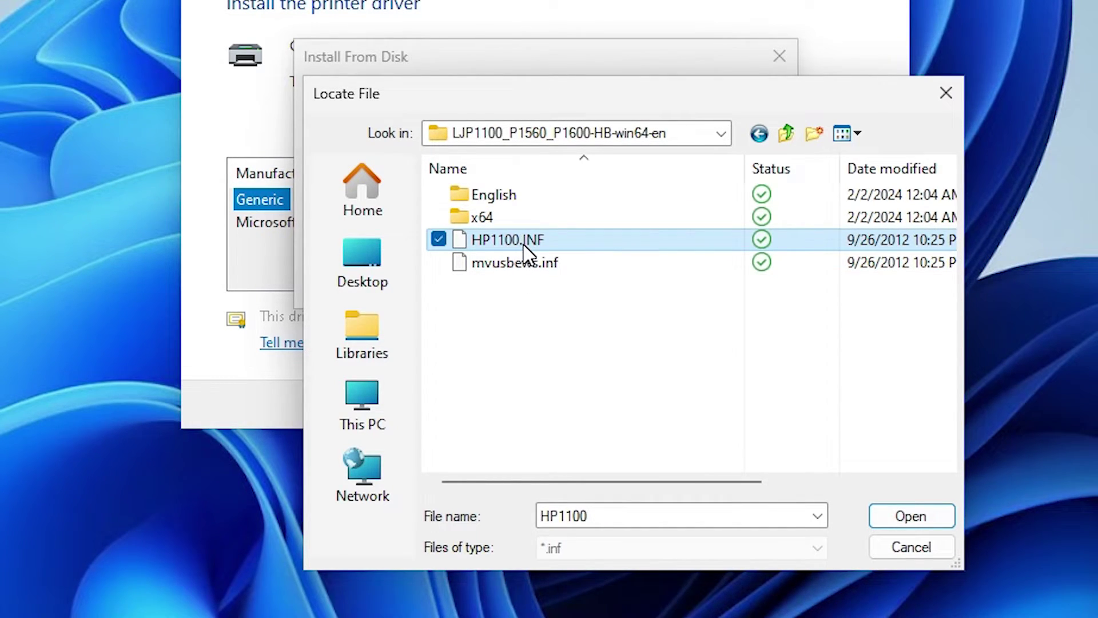
left_click(896, 513)
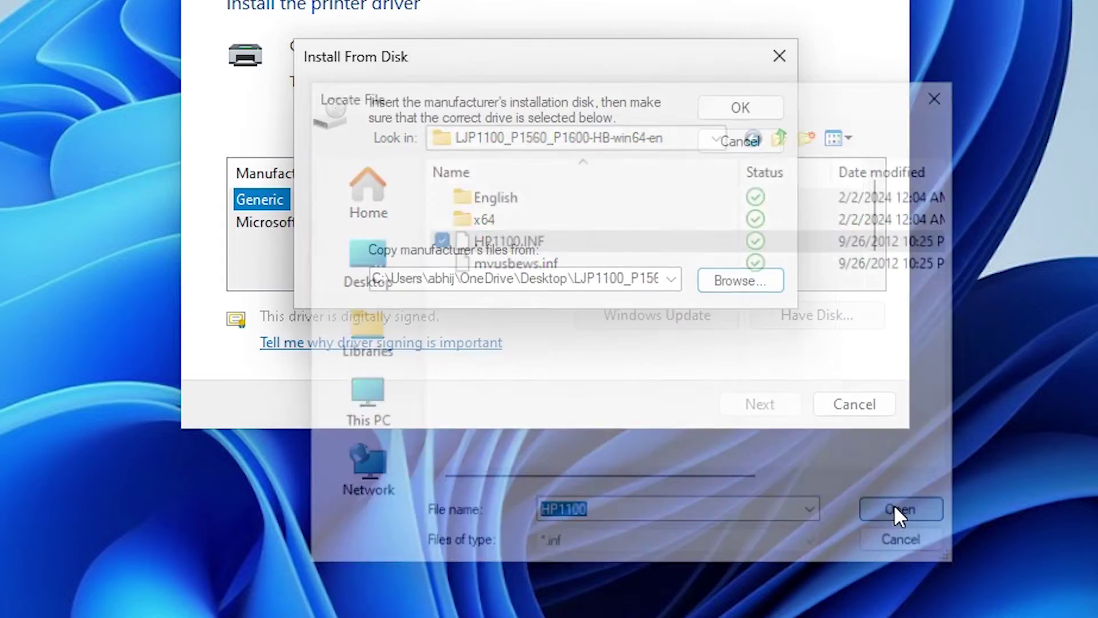
left_click(742, 109)
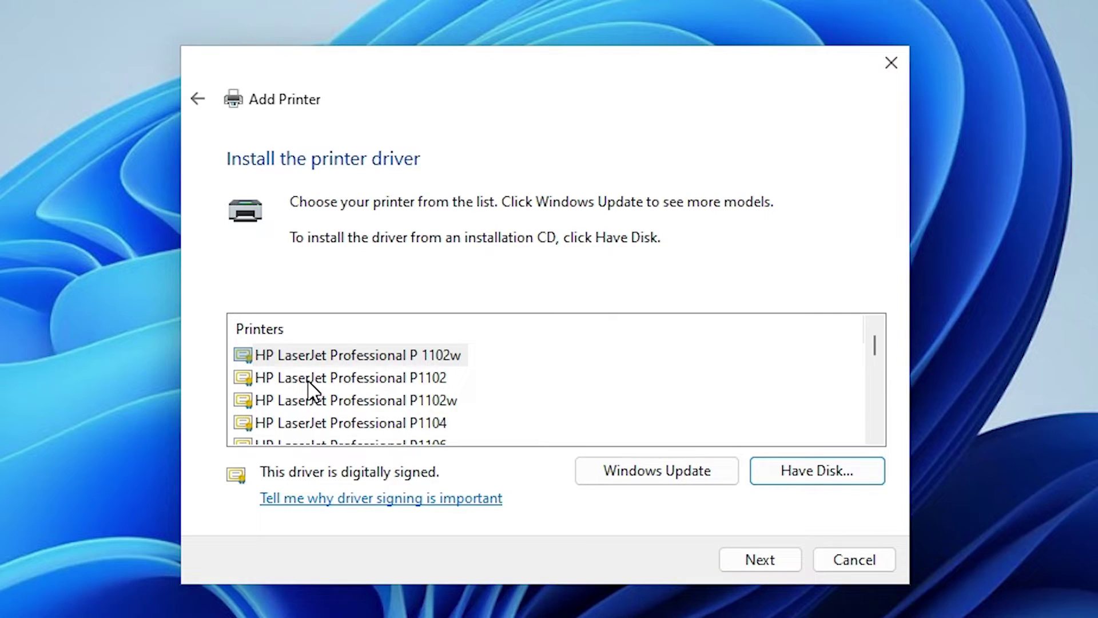
Install the HP LaserJet Professional P1102 model, renamed to 'HP LaserJet P1102'.
left_click(416, 386)
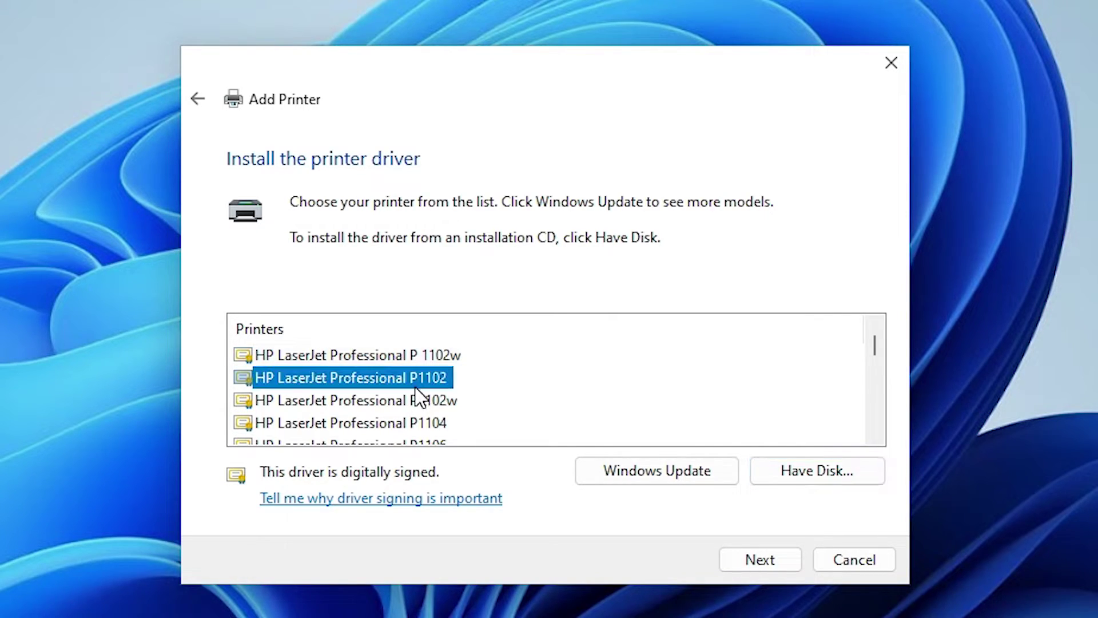
left_click(750, 559)
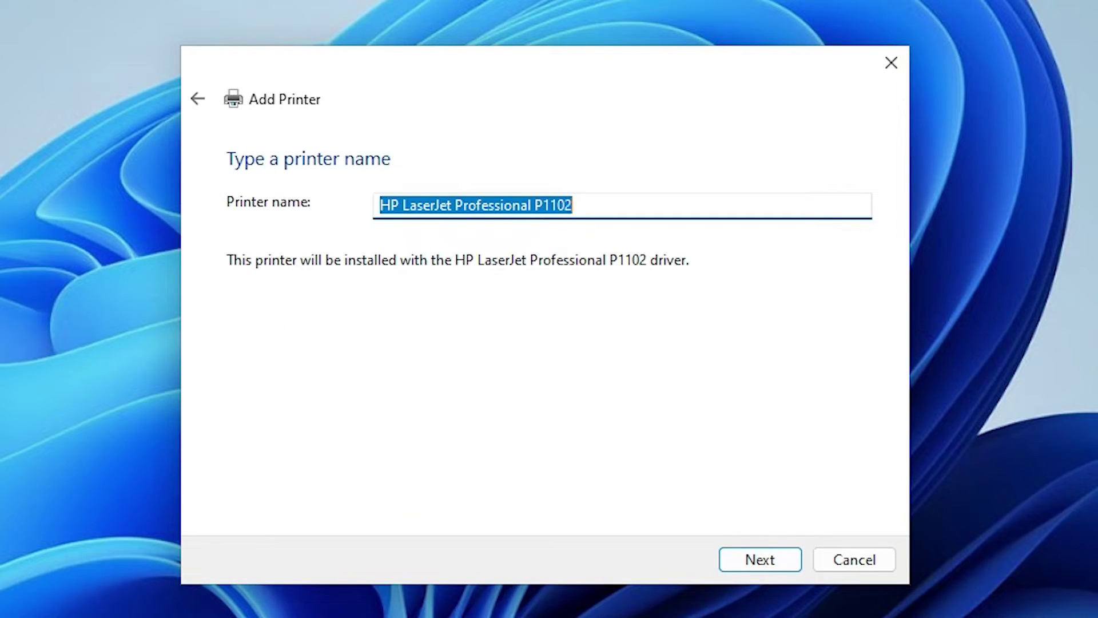
double_click(509, 206)
key("BackSpace")
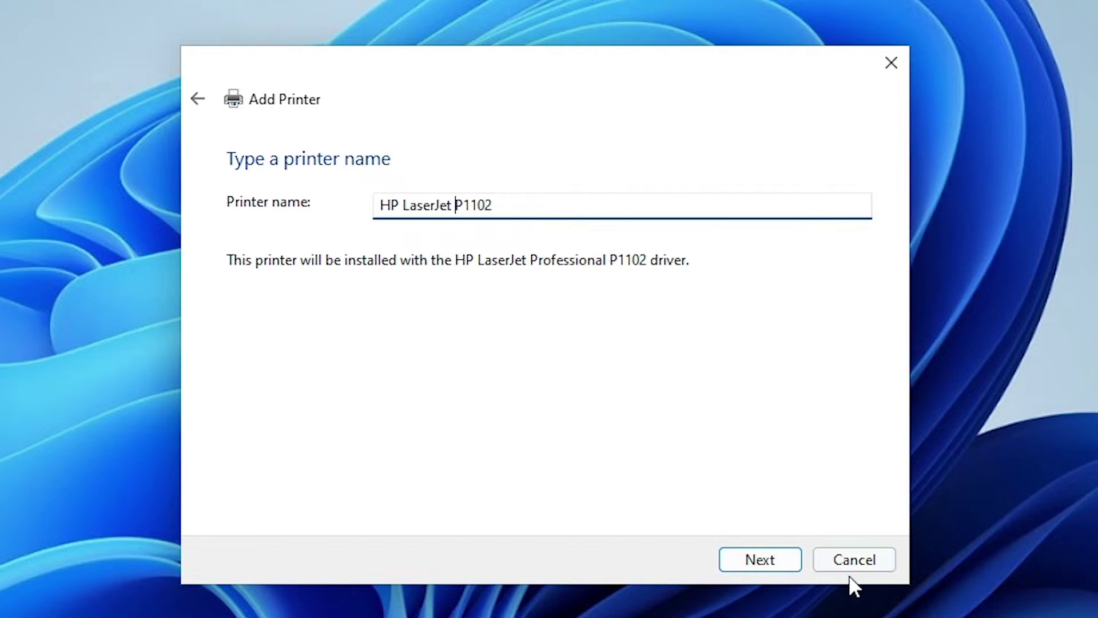
left_click(767, 564)
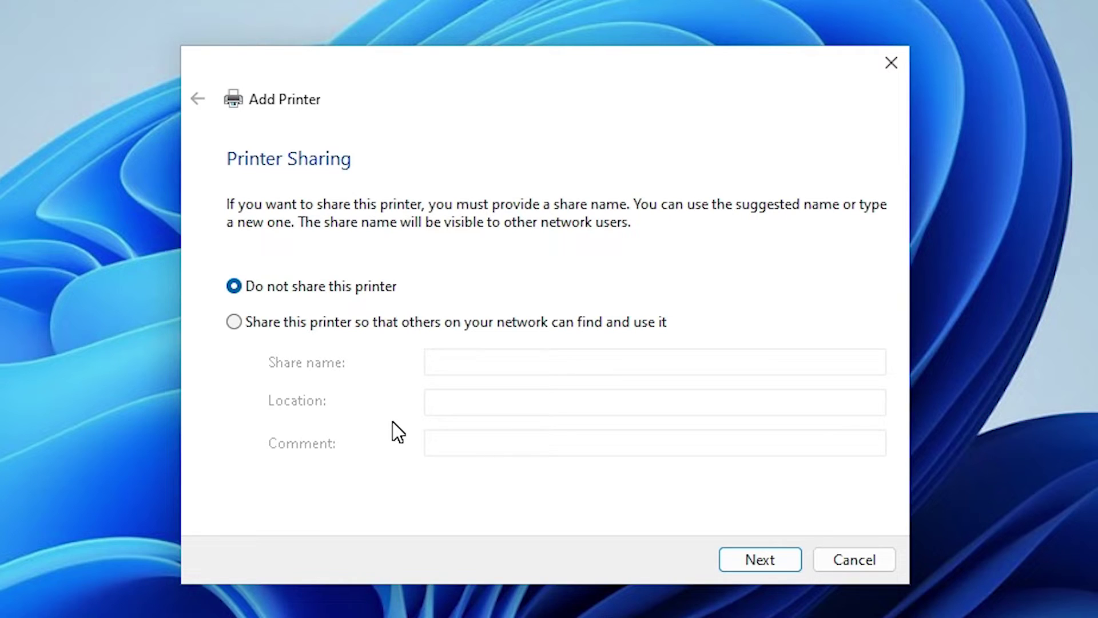
Keep 'Do not share this printer' selected and complete the installation.
left_click(336, 323)
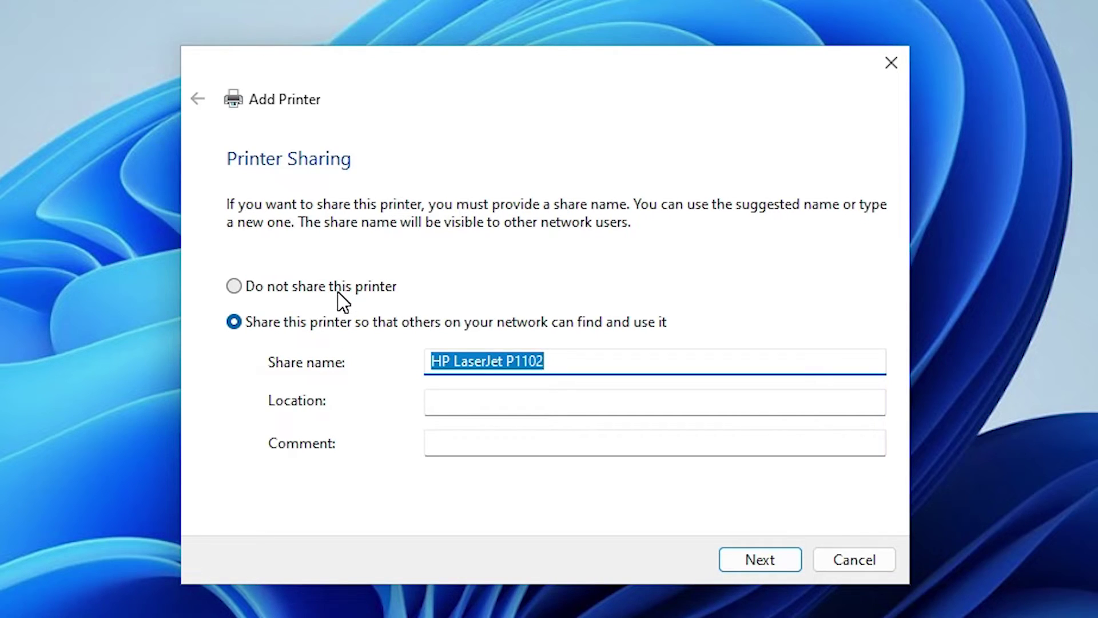
left_click(342, 299)
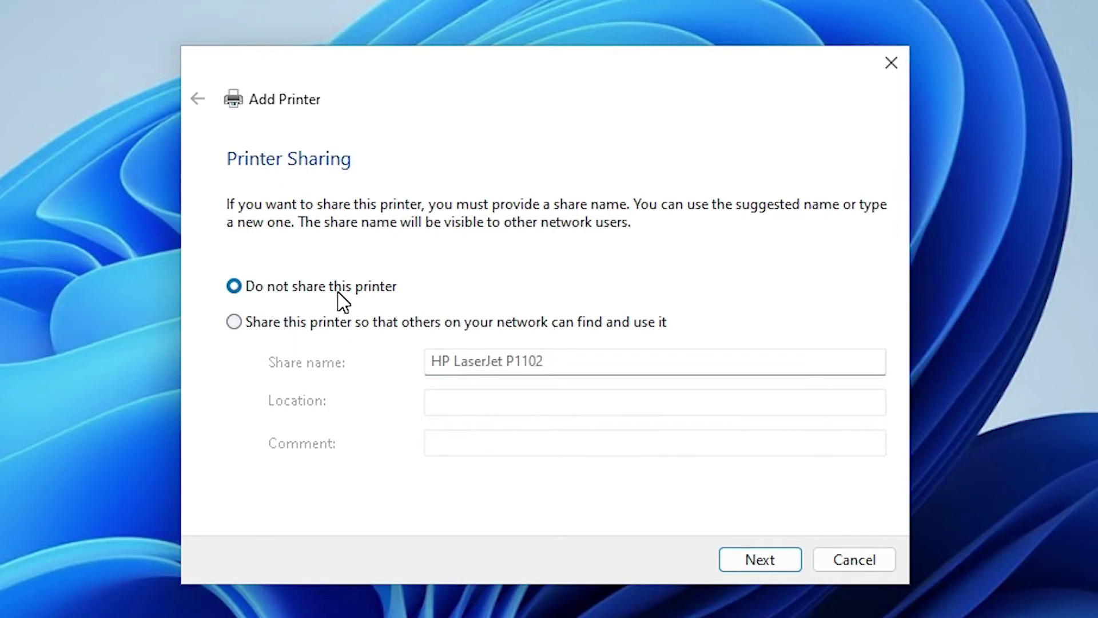
left_click(765, 561)
left_click(271, 289)
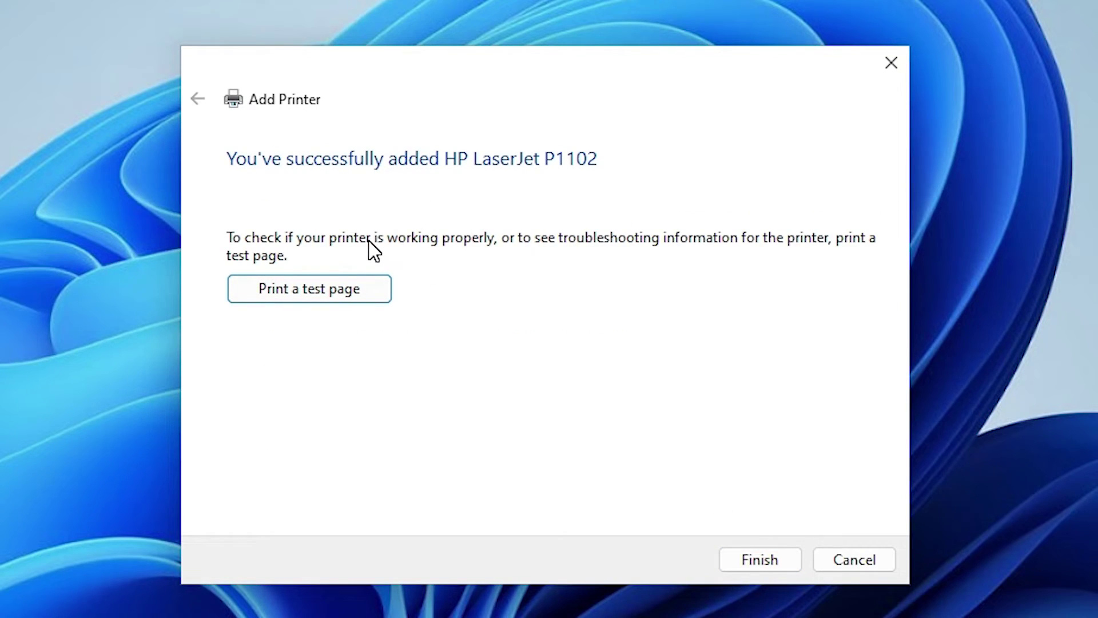
Finish the Add Printer wizard and bring up the Start menu's power options.
left_click(765, 561)
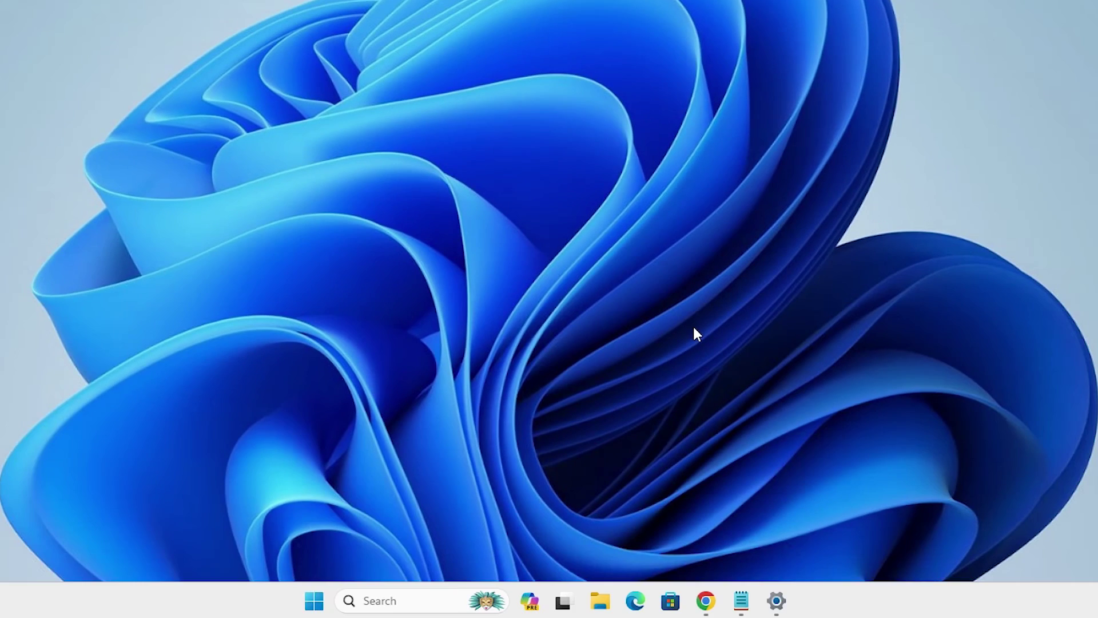
left_click(323, 603)
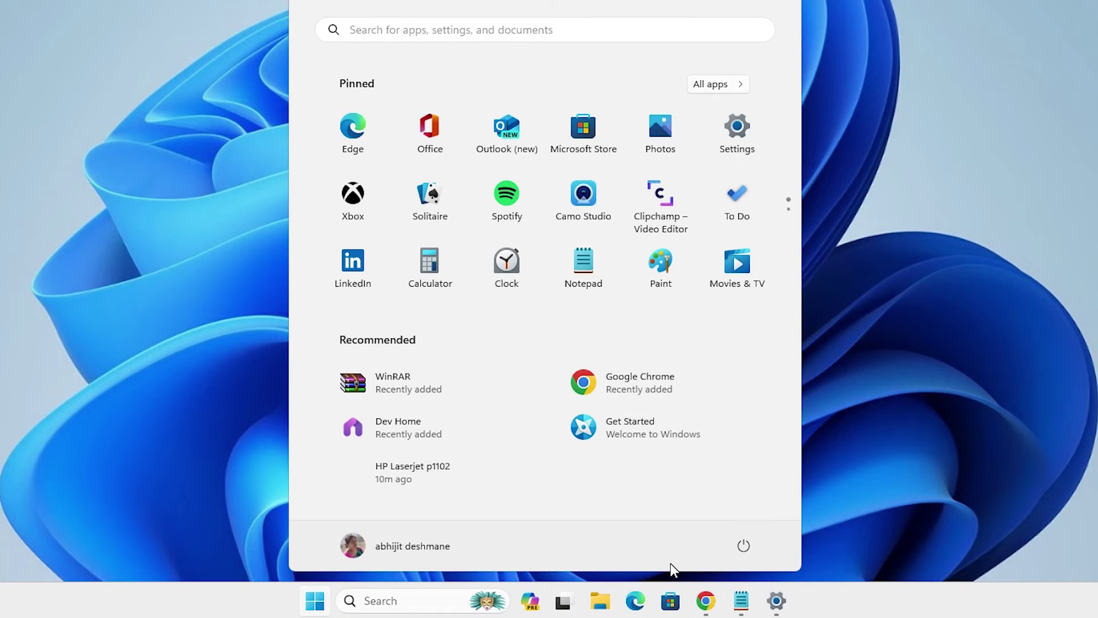
left_click(733, 548)
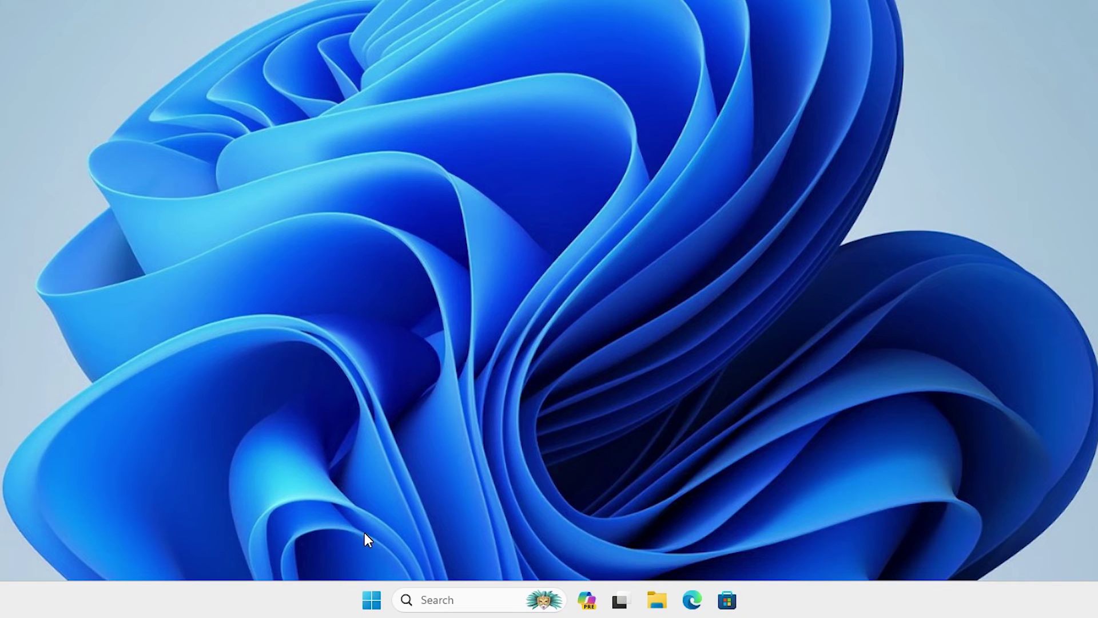
Search Start for 'pr' and open Printers & scanners to see HP LaserJet P1102 listed.
left_click(373, 590)
type("pr")
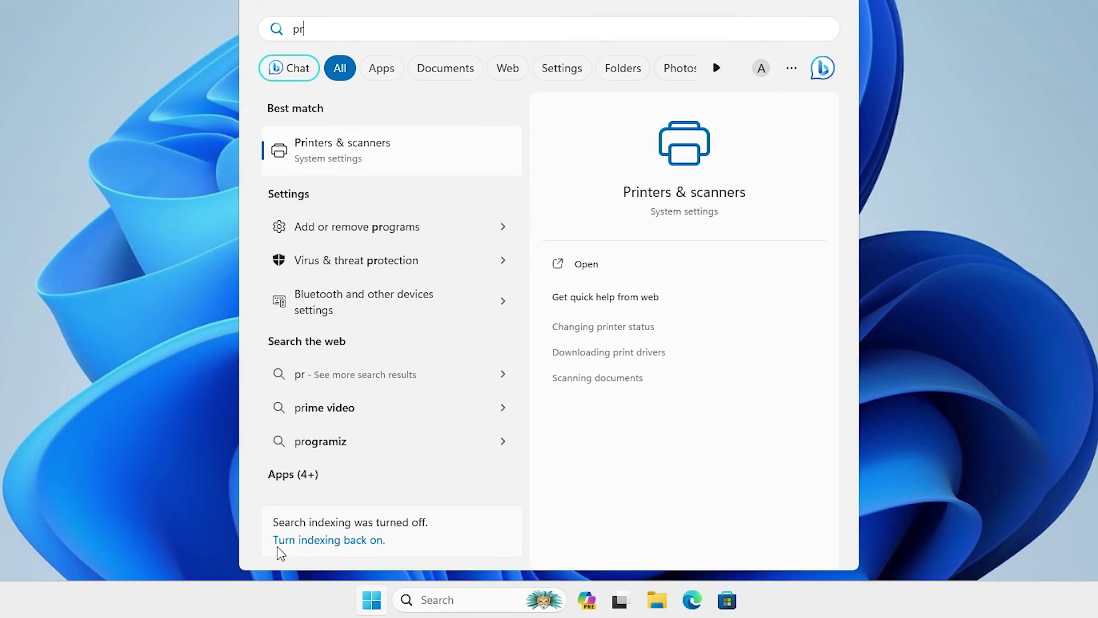
left_click(355, 153)
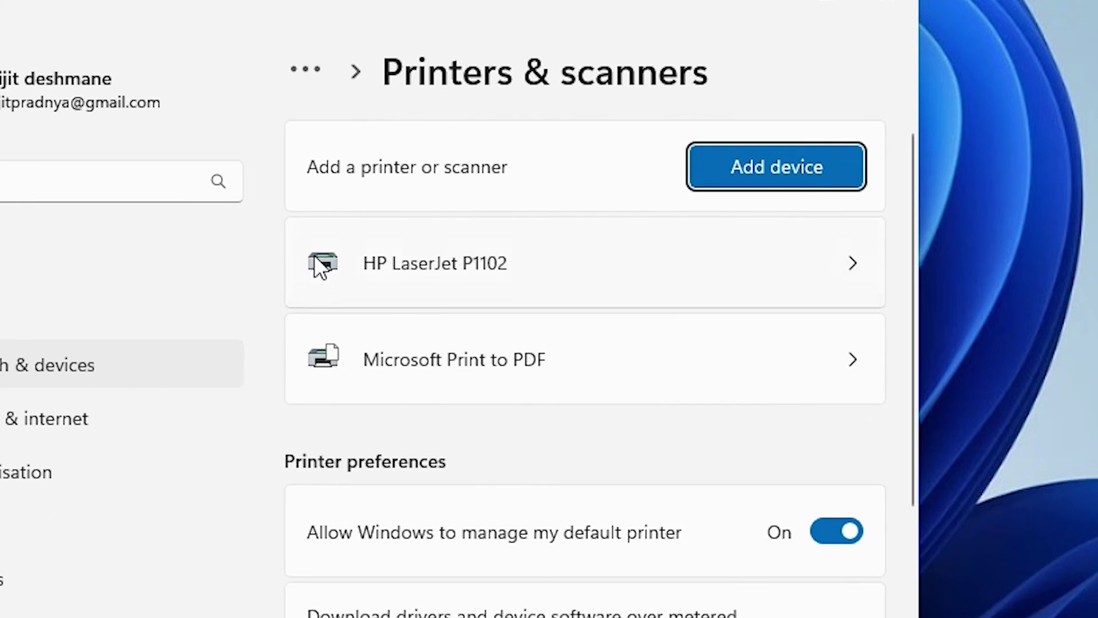